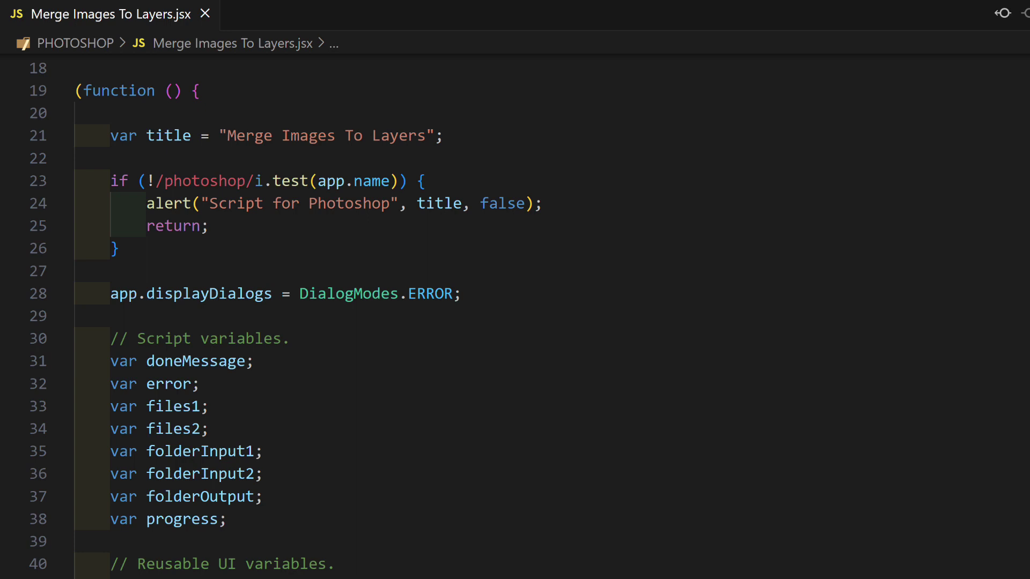
{"action": "scroll", "coordinate": [514, 322], "scroll_direction": "down", "scroll_amount": 3}
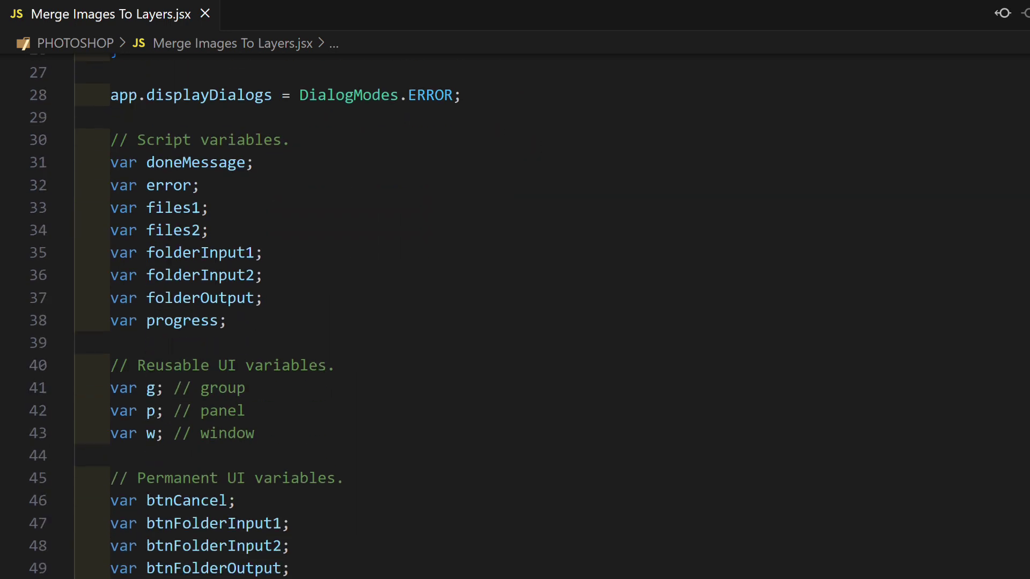
{"action": "scroll", "coordinate": [515, 323], "scroll_direction": "down", "scroll_amount": 5}
{"action": "scroll", "coordinate": [515, 321], "scroll_direction": "down", "scroll_amount": 3}
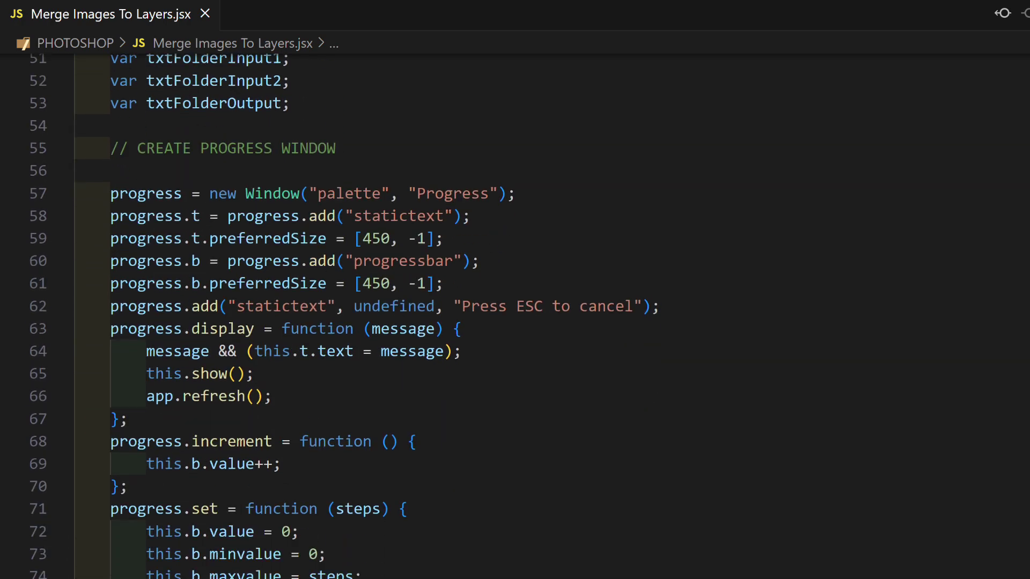
{"action": "scroll", "coordinate": [516, 322], "scroll_direction": "down", "scroll_amount": 5}
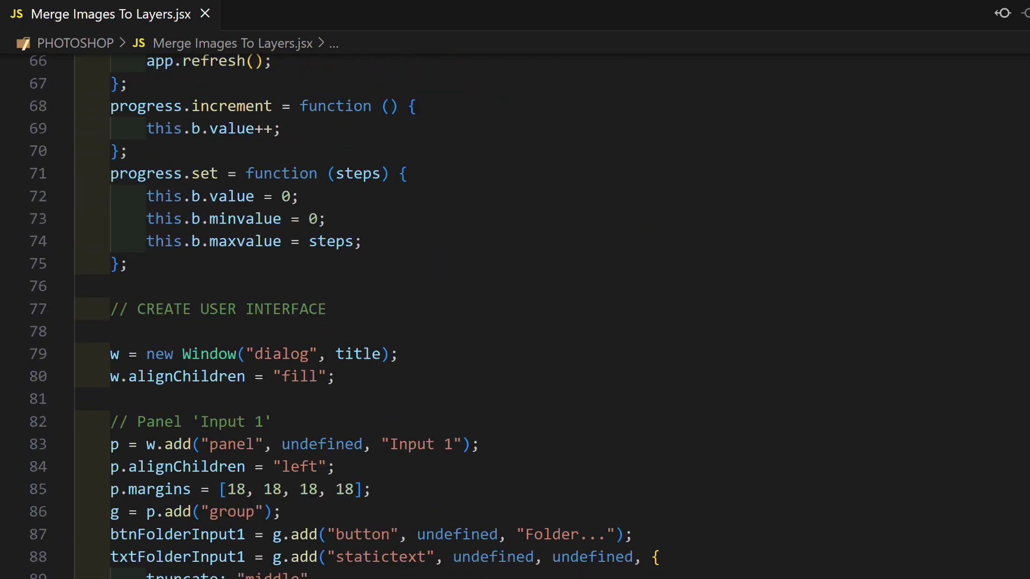
{"action": "scroll", "coordinate": [515, 322], "scroll_direction": "down", "scroll_amount": 3}
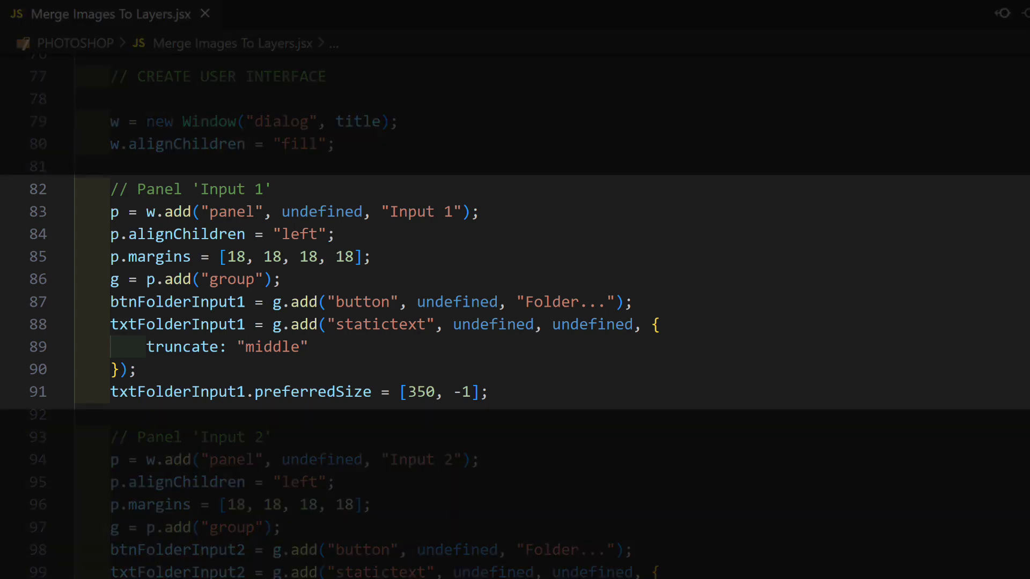
{"action": "scroll", "coordinate": [514, 321], "scroll_direction": "down", "scroll_amount": 1}
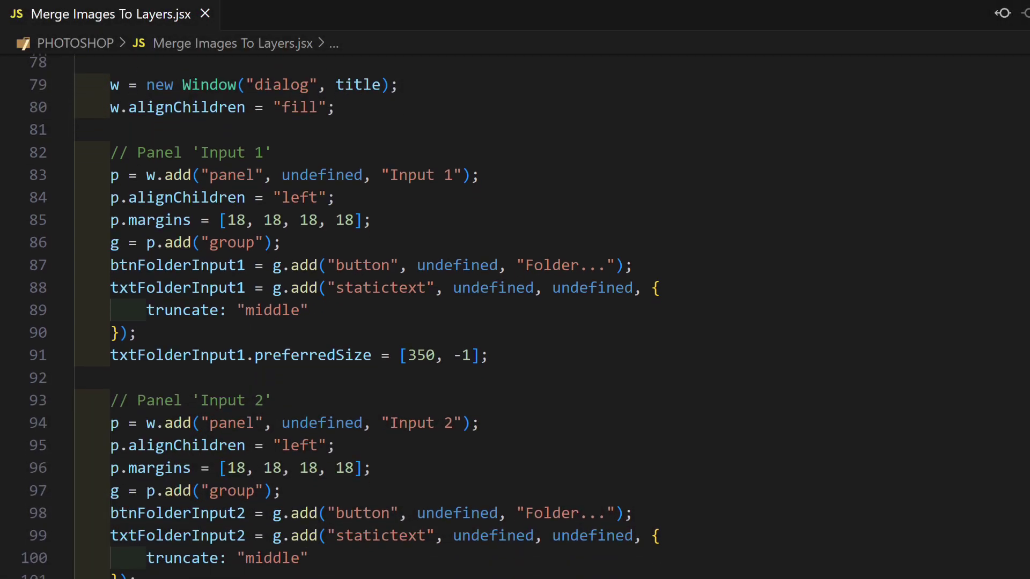
{"action": "scroll", "coordinate": [515, 321], "scroll_direction": "down", "scroll_amount": 2}
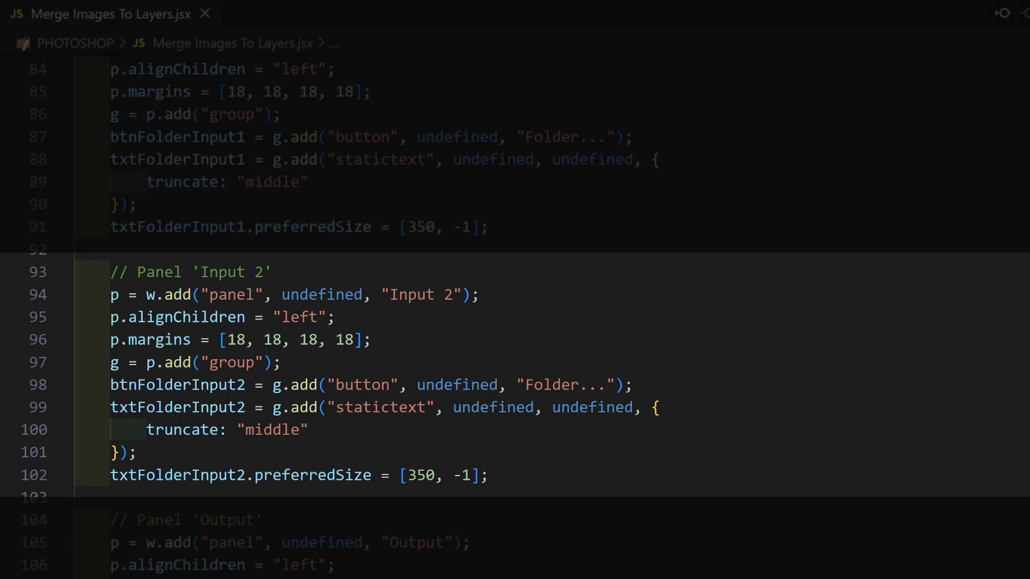
{"action": "scroll", "coordinate": [515, 322], "scroll_direction": "down", "scroll_amount": 2}
{"action": "scroll", "coordinate": [515, 322], "scroll_direction": "down", "scroll_amount": 3}
{"action": "scroll", "coordinate": [515, 322], "scroll_direction": "down", "scroll_amount": 1}
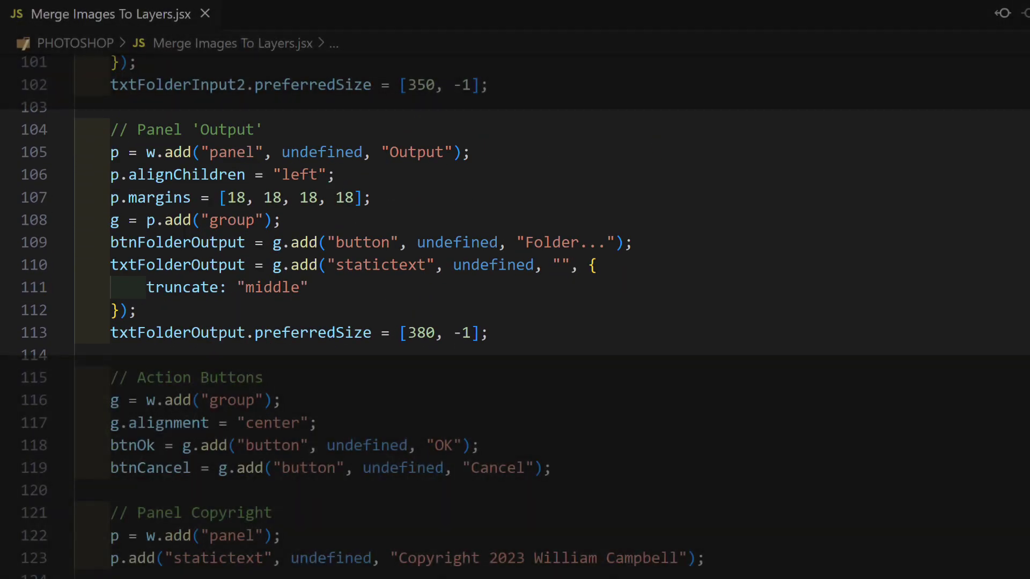
{"action": "scroll", "coordinate": [514, 322], "scroll_direction": "down", "scroll_amount": 2}
{"action": "scroll", "coordinate": [514, 321], "scroll_direction": "down", "scroll_amount": 5}
{"action": "scroll", "coordinate": [514, 322], "scroll_direction": "down", "scroll_amount": 4}
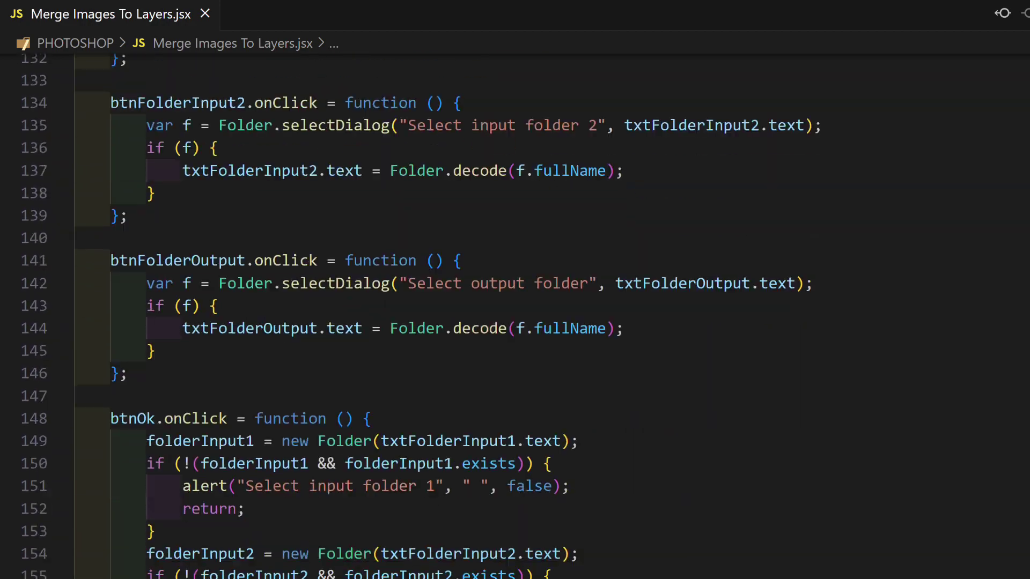
{"action": "scroll", "coordinate": [515, 321], "scroll_direction": "down", "scroll_amount": 5}
{"action": "scroll", "coordinate": [515, 322], "scroll_direction": "down", "scroll_amount": 8}
{"action": "scroll", "coordinate": [515, 322], "scroll_direction": "down", "scroll_amount": 7}
{"action": "scroll", "coordinate": [516, 322], "scroll_direction": "down", "scroll_amount": 2}
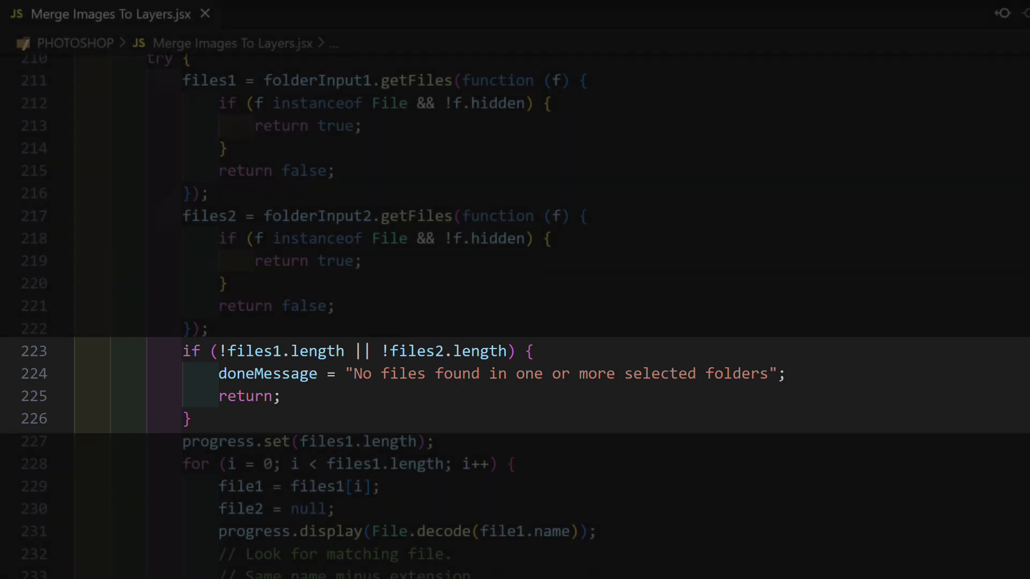
{"action": "scroll", "coordinate": [514, 322], "scroll_direction": "down", "scroll_amount": 3}
{"action": "scroll", "coordinate": [515, 321], "scroll_direction": "down", "scroll_amount": 1}
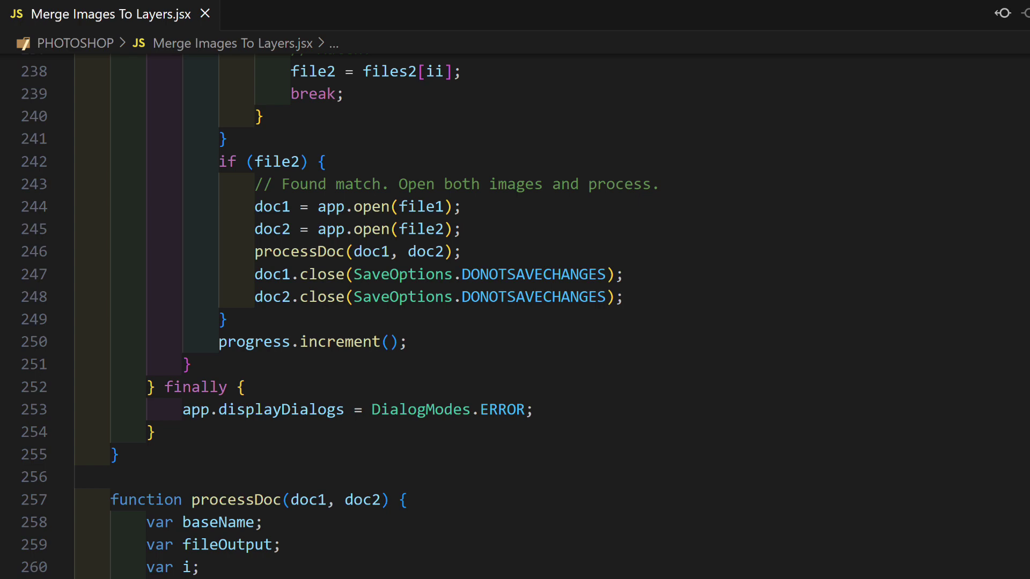
{"action": "scroll", "coordinate": [367, 317], "scroll_direction": "down", "scroll_amount": 6}
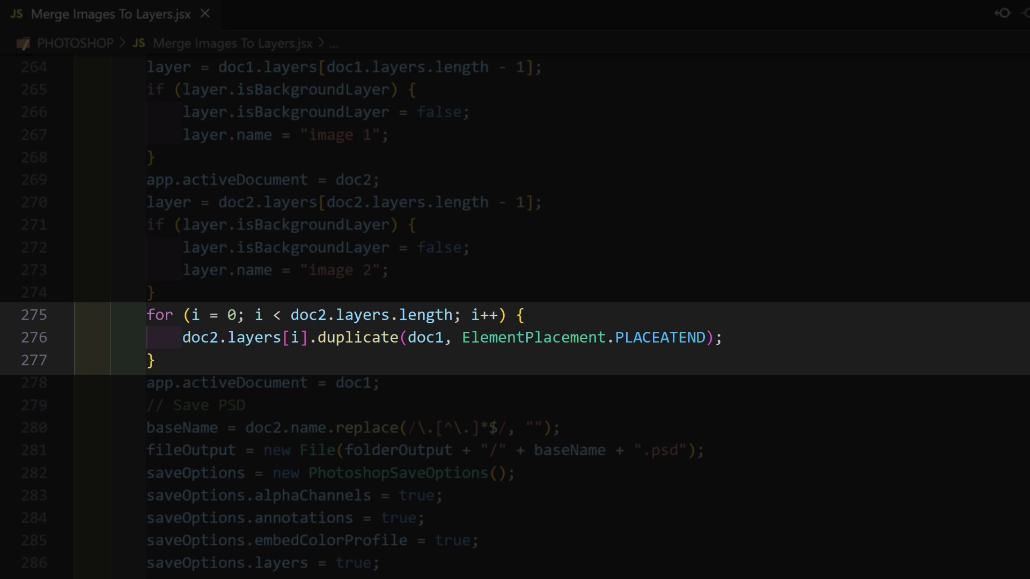
{"action": "scroll", "coordinate": [515, 322], "scroll_direction": "down", "scroll_amount": 1}
{"action": "scroll", "coordinate": [514, 322], "scroll_direction": "down", "scroll_amount": 2}
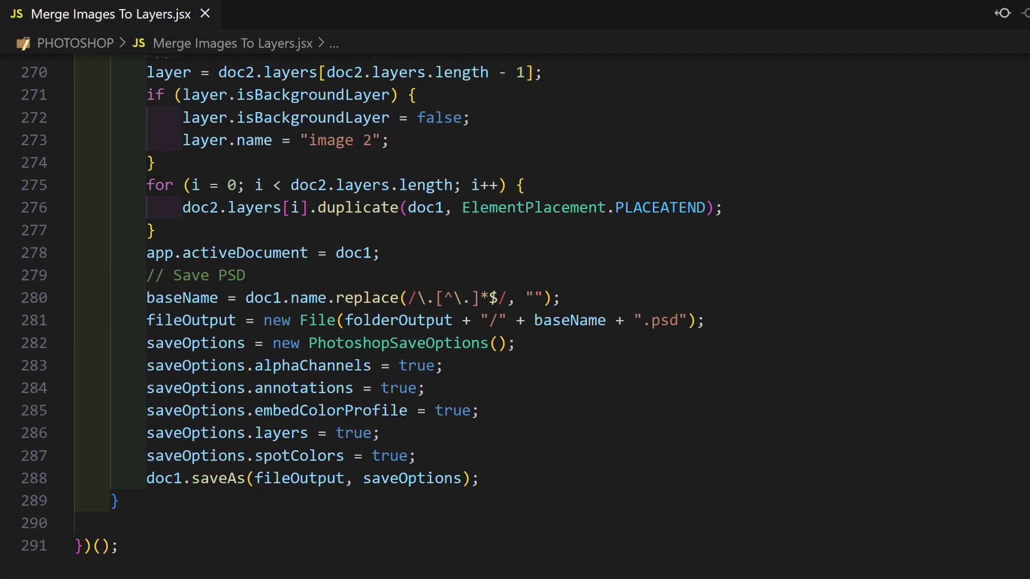
{"action": "scroll", "coordinate": [515, 322], "scroll_direction": "down", "scroll_amount": 1}
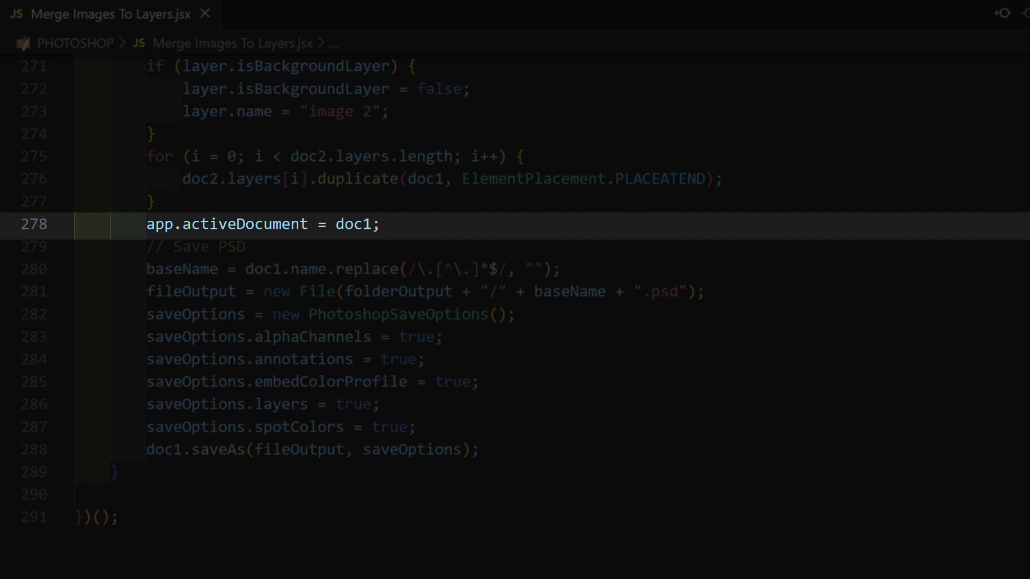